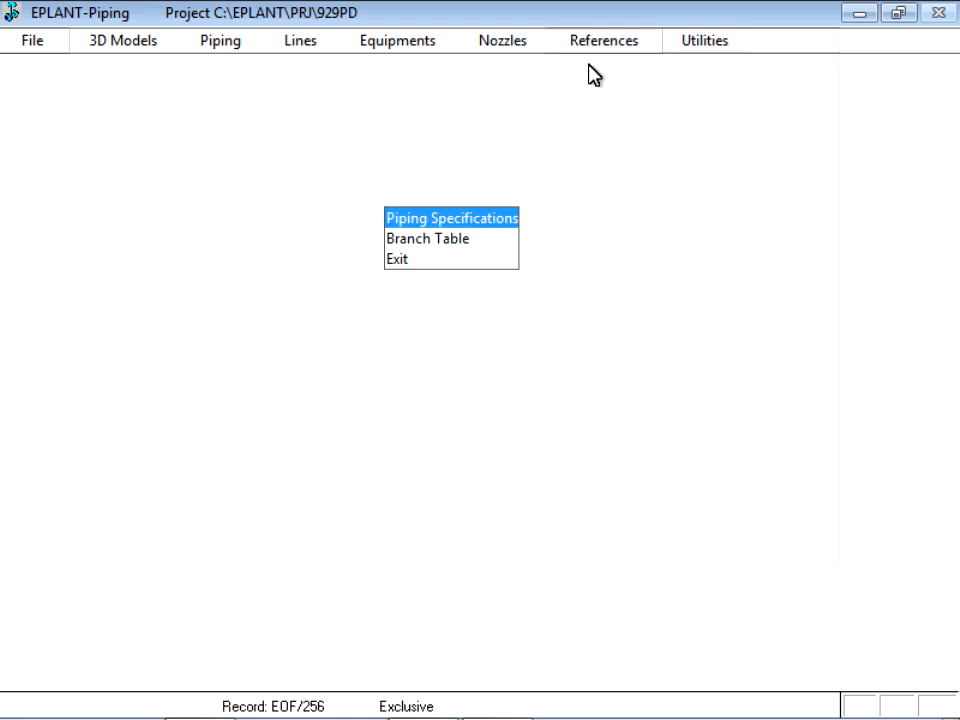
Step: Browse the piping specifications for class A661 only and maximize the resulting table
left_click(491, 219)
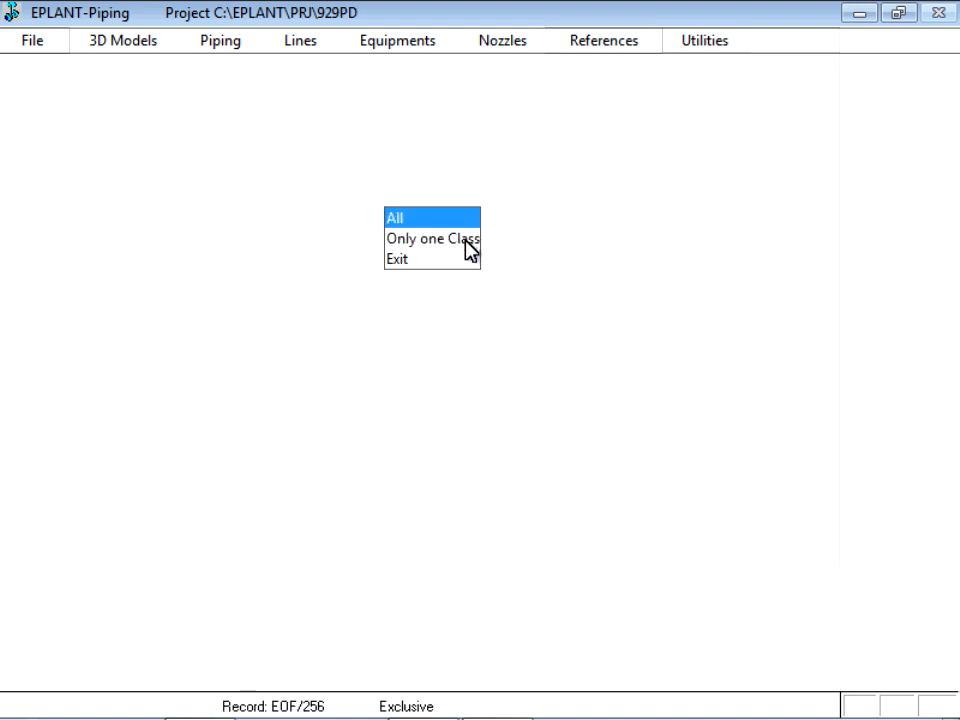
left_click(462, 239)
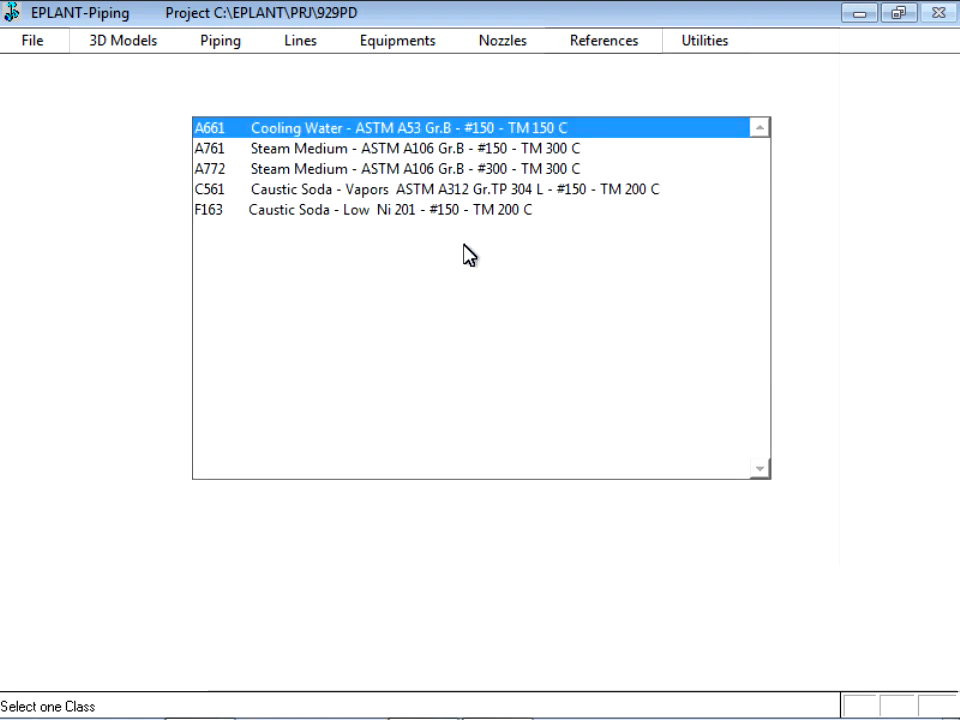
left_click(412, 130)
key("Return")
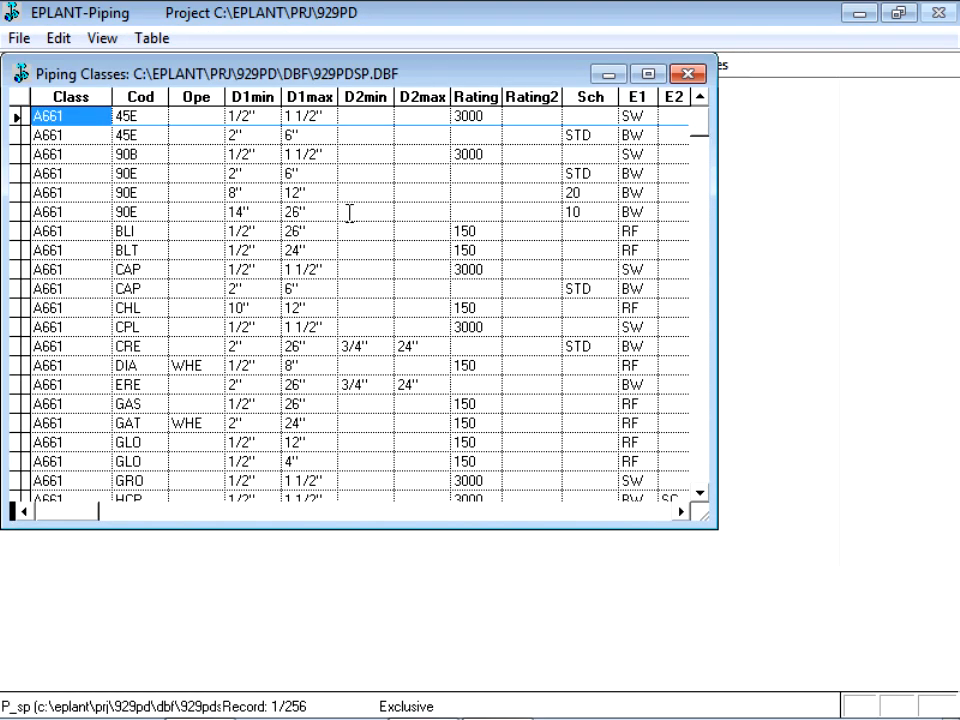
left_click(648, 73)
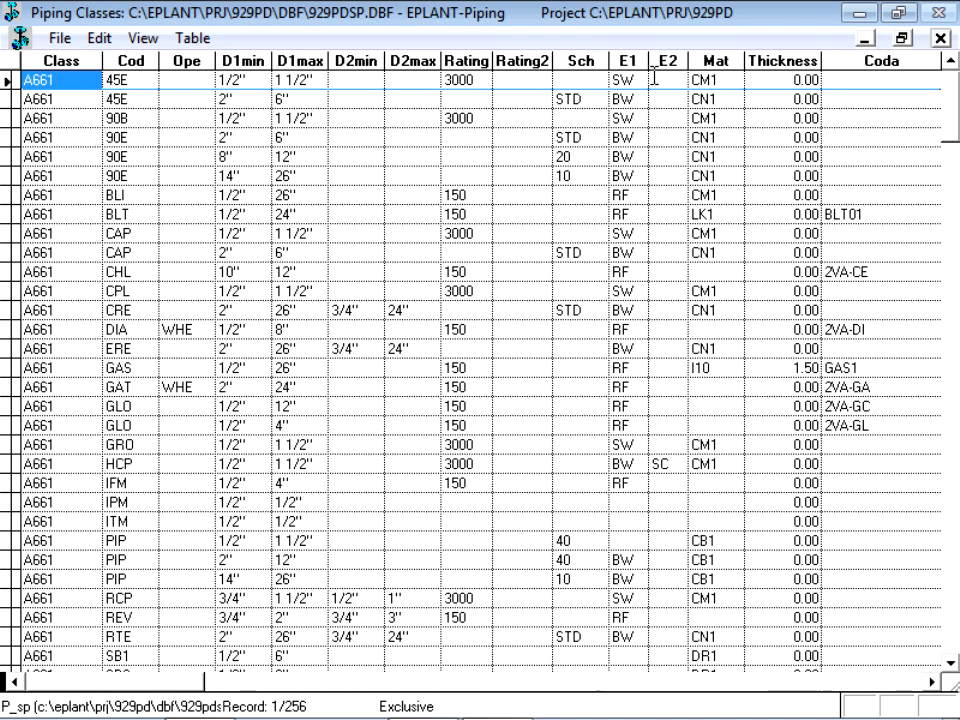
Step: Step through the first A661 component records down to the 14" to 26" 90E row and close the table
key("Down")
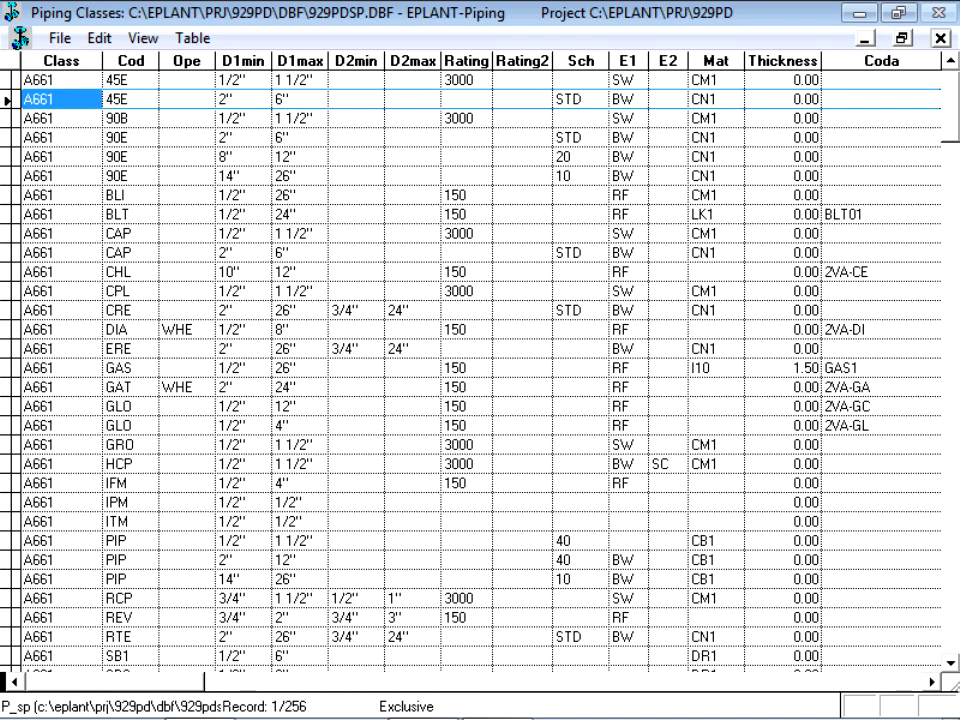
key("Down")
key("Down")
key("Down")
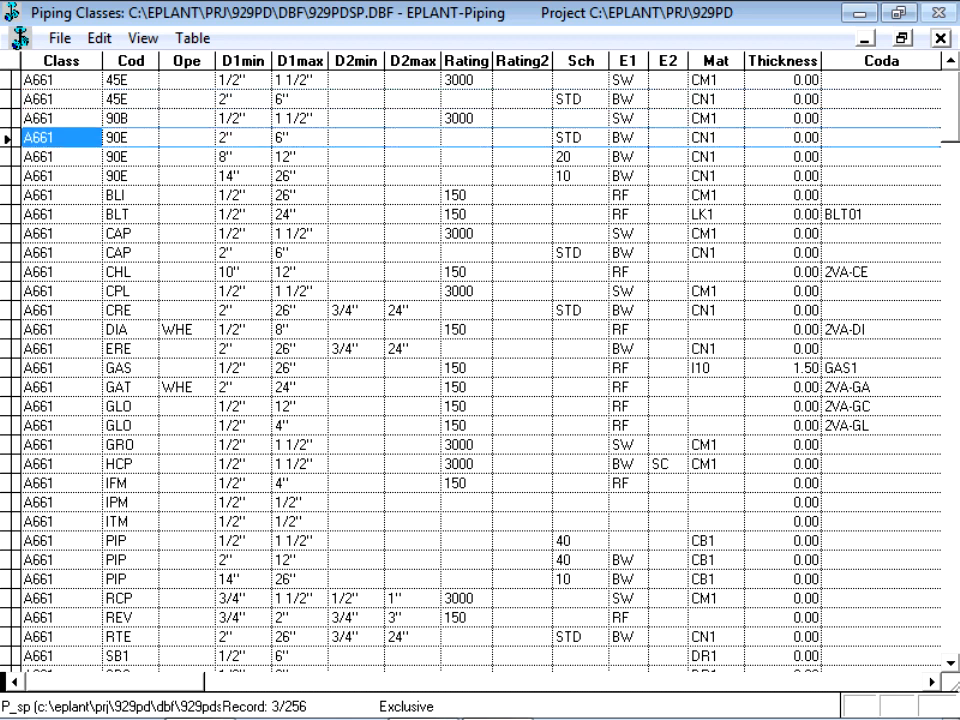
key("Down")
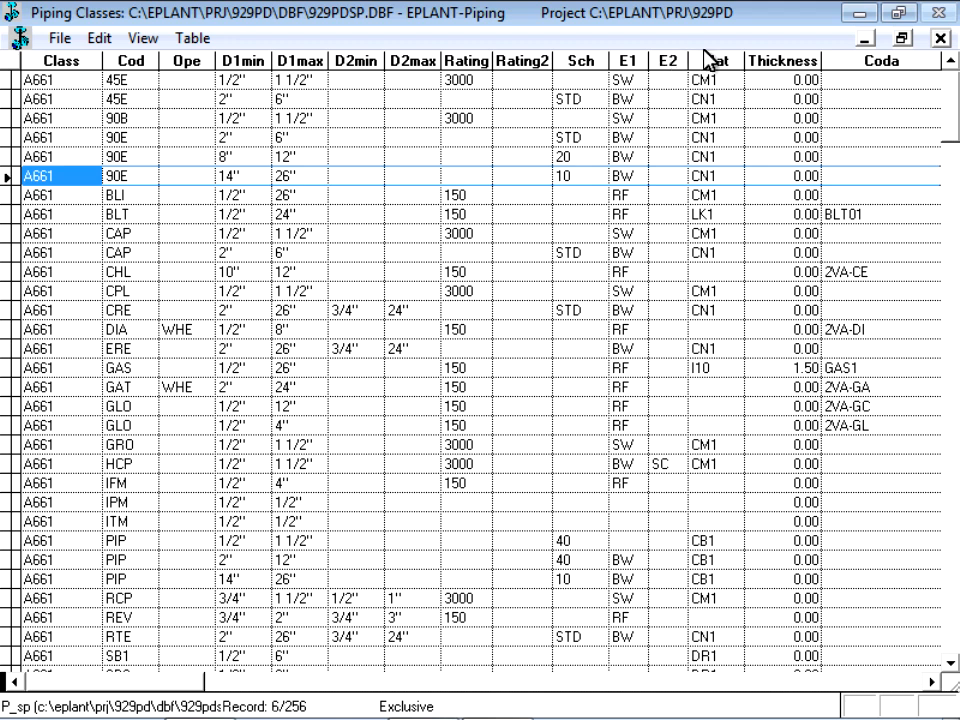
left_click(942, 39)
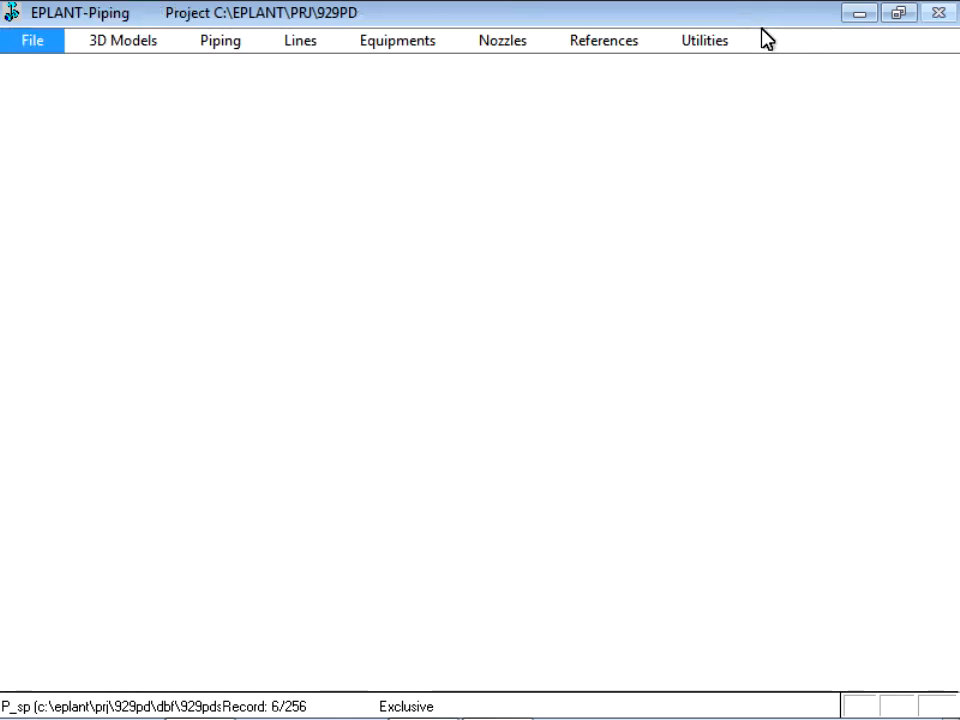
Step: Run the piping classes check from the piping specification utilities and accept the confirmation
left_click(612, 44)
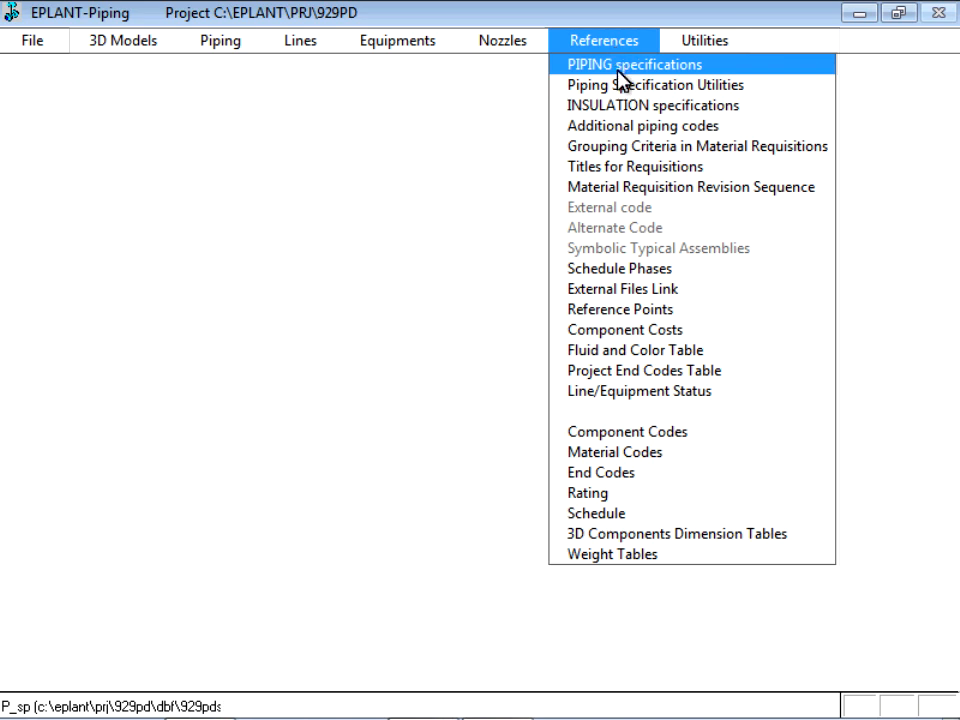
left_click(615, 68)
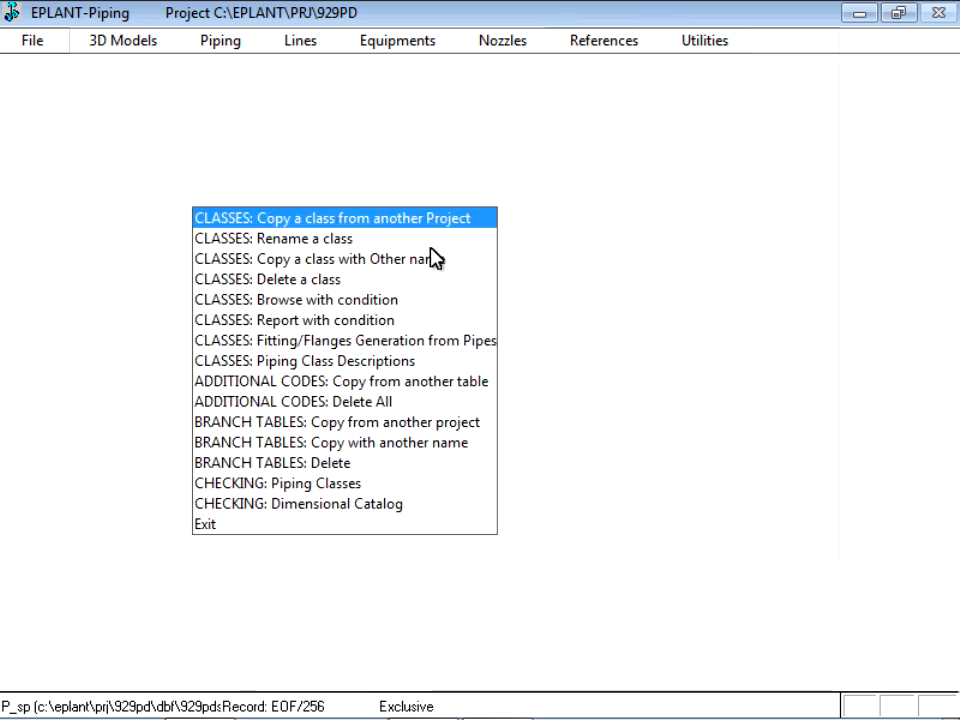
left_click(351, 486)
double_click(352, 487)
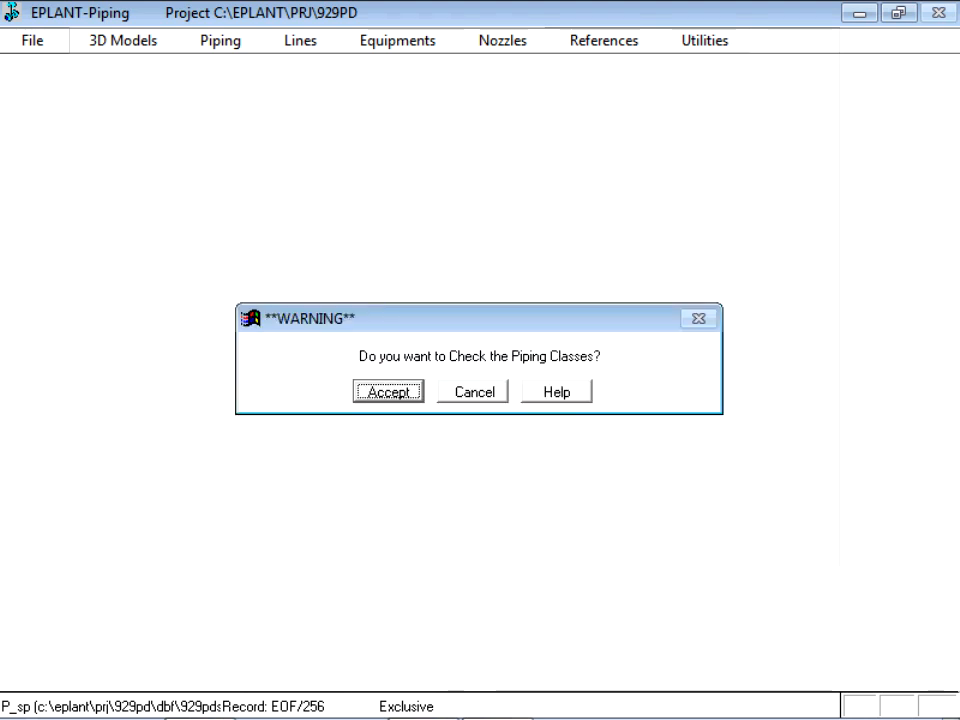
left_click(387, 393)
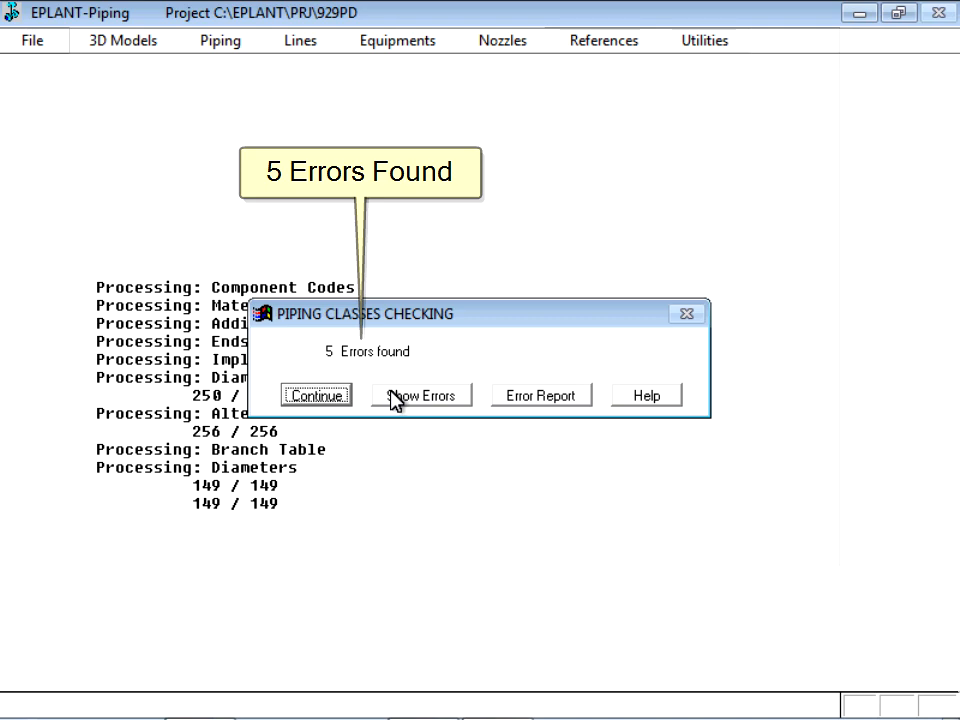
Step: Show the check's errors with full messages, read the detail memo of the missing BCPL file error, and close the list
left_click(396, 396)
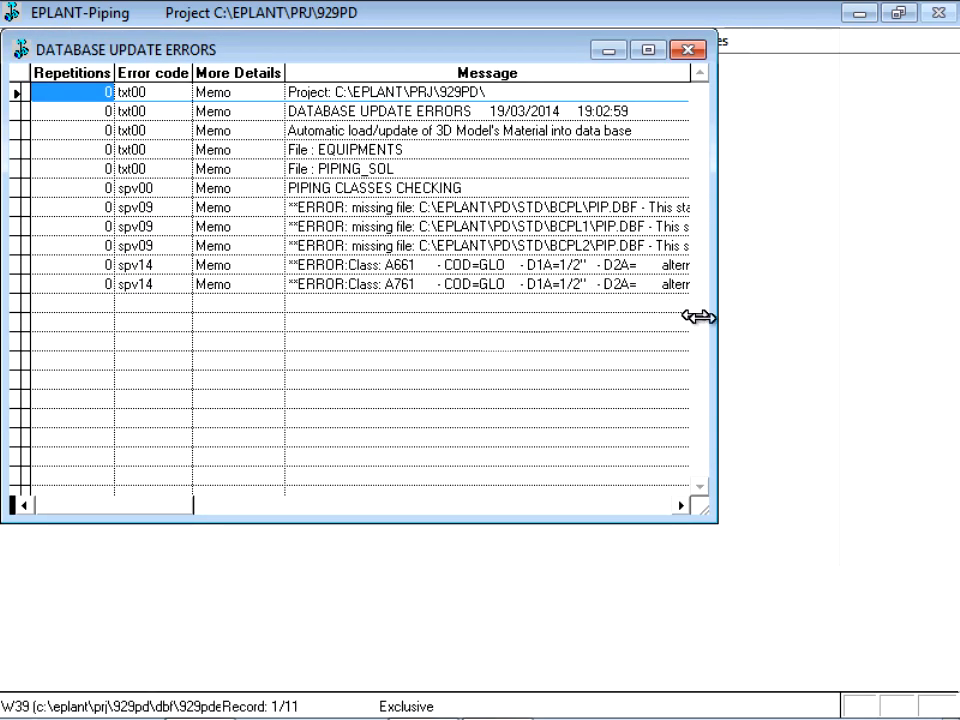
left_click_drag(699, 316, 935, 338)
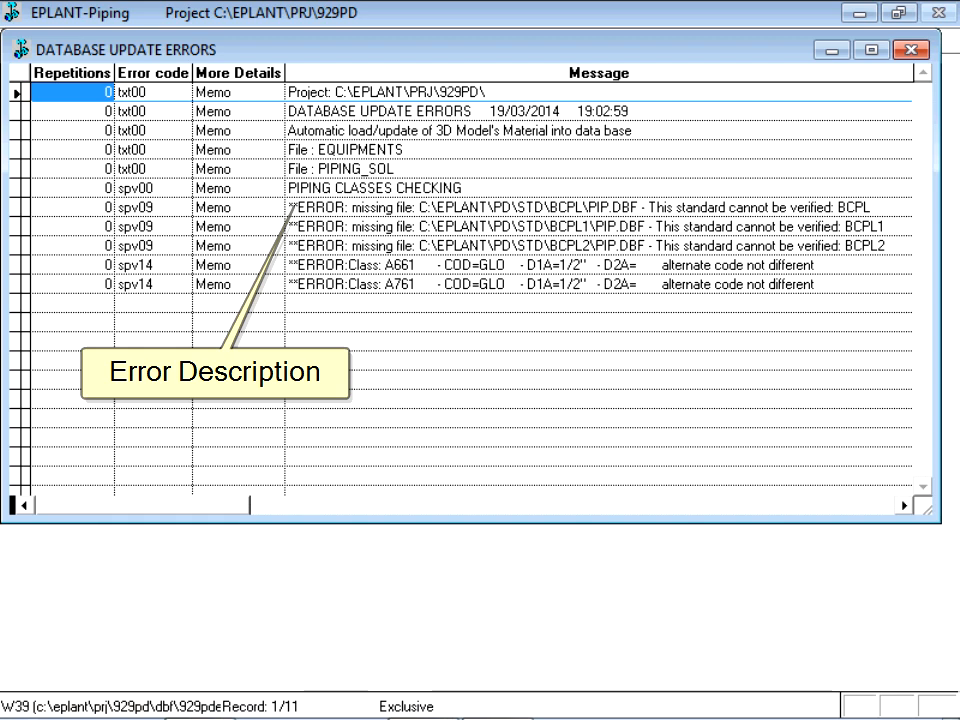
double_click(212, 208)
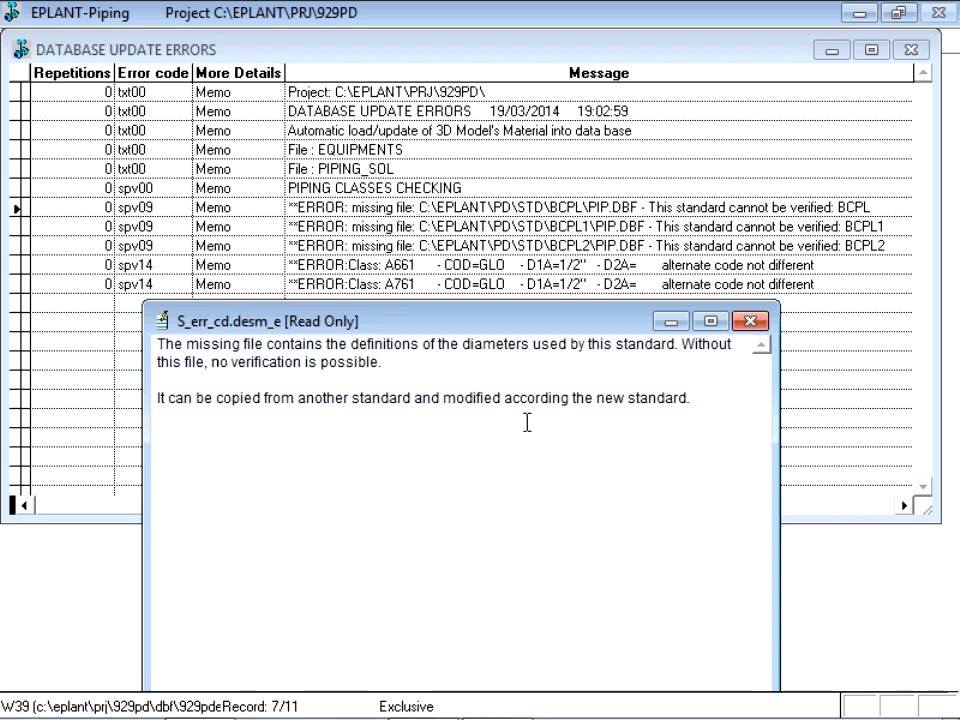
left_click(750, 322)
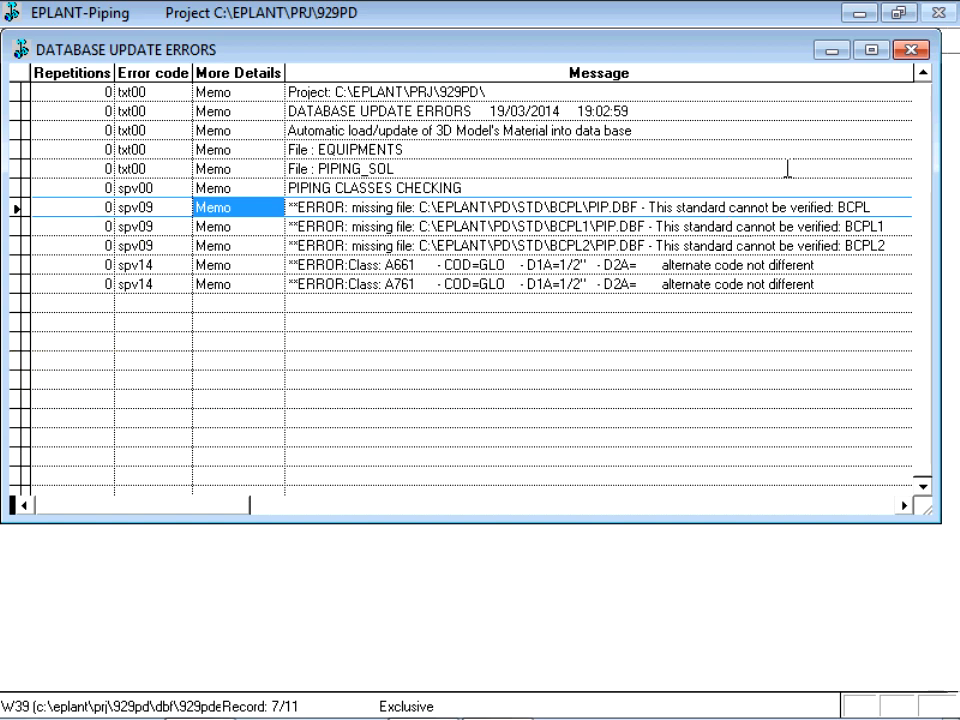
left_click(918, 53)
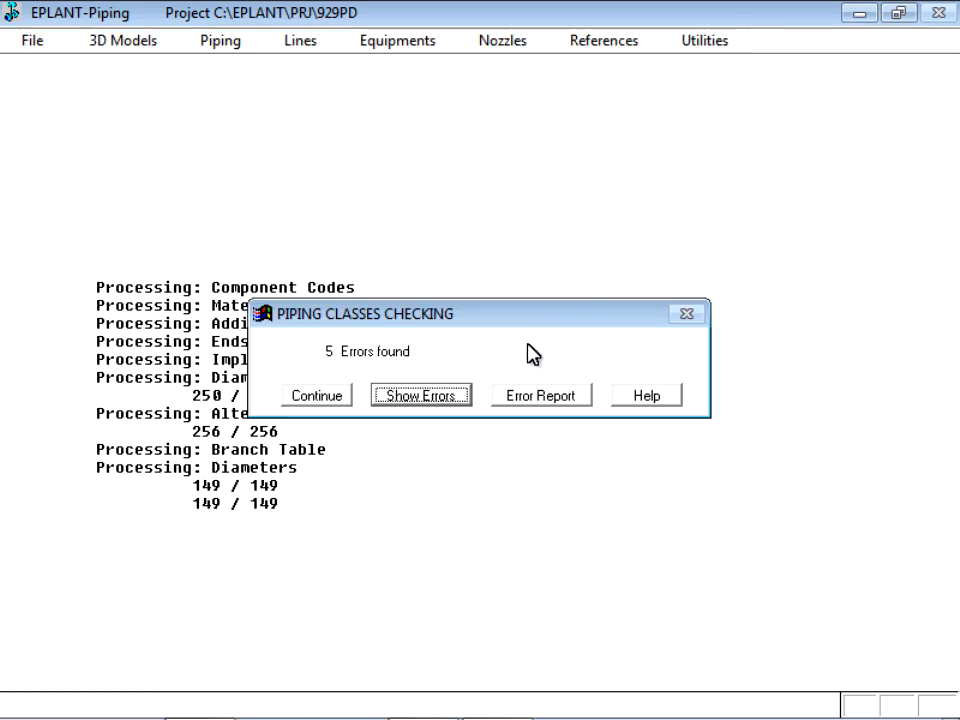
Step: Generate the error report as file PCLA_ERR in the 929pd project folder and finish the piping classes check
left_click(517, 398)
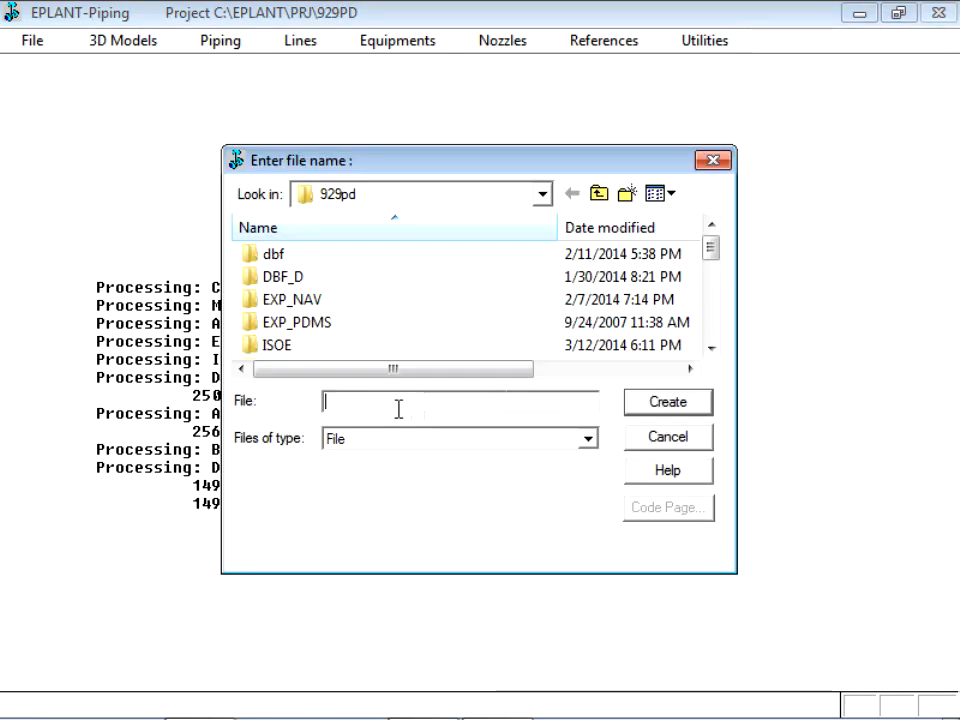
type("pcla")
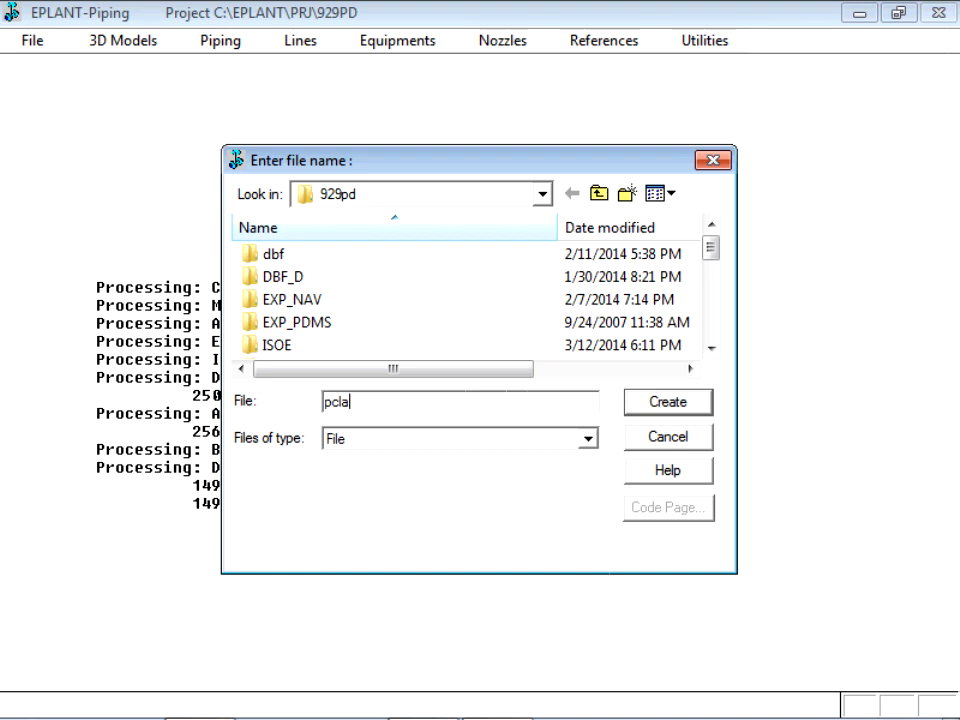
type("serr")
left_click(667, 404)
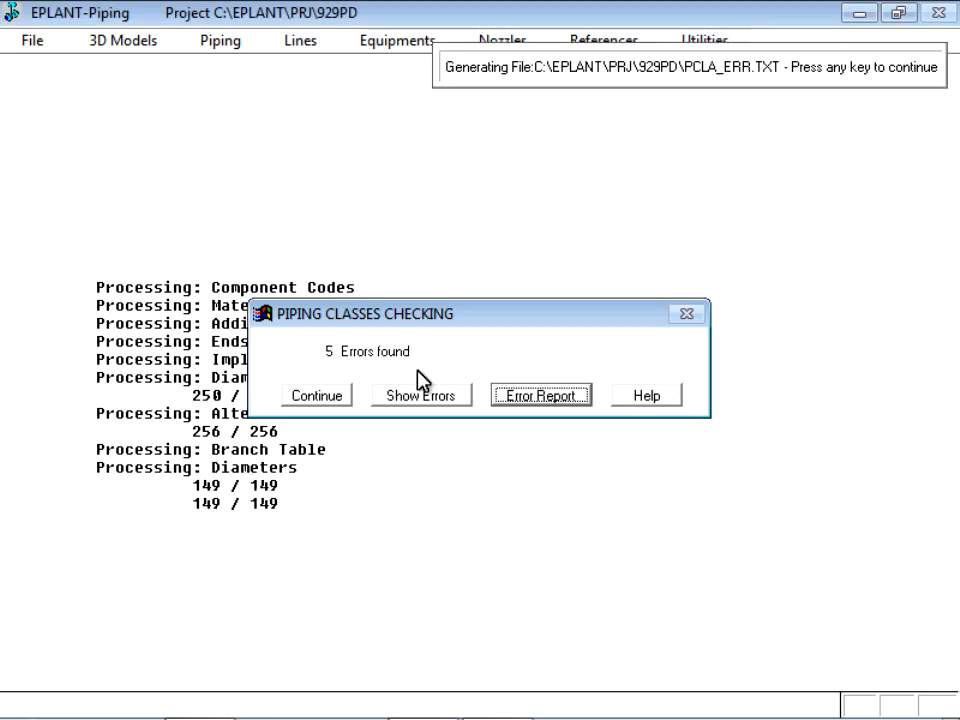
left_click(330, 395)
Step: Reopen the piping specifications of class A661 in browse mode and maximize the table
left_click(600, 42)
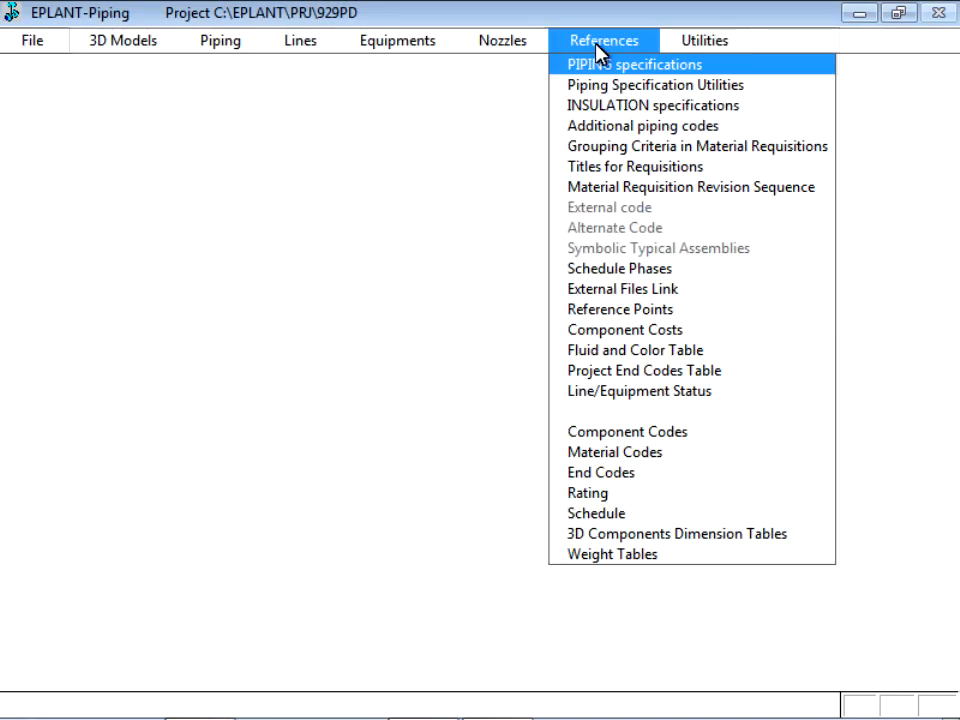
left_click(605, 64)
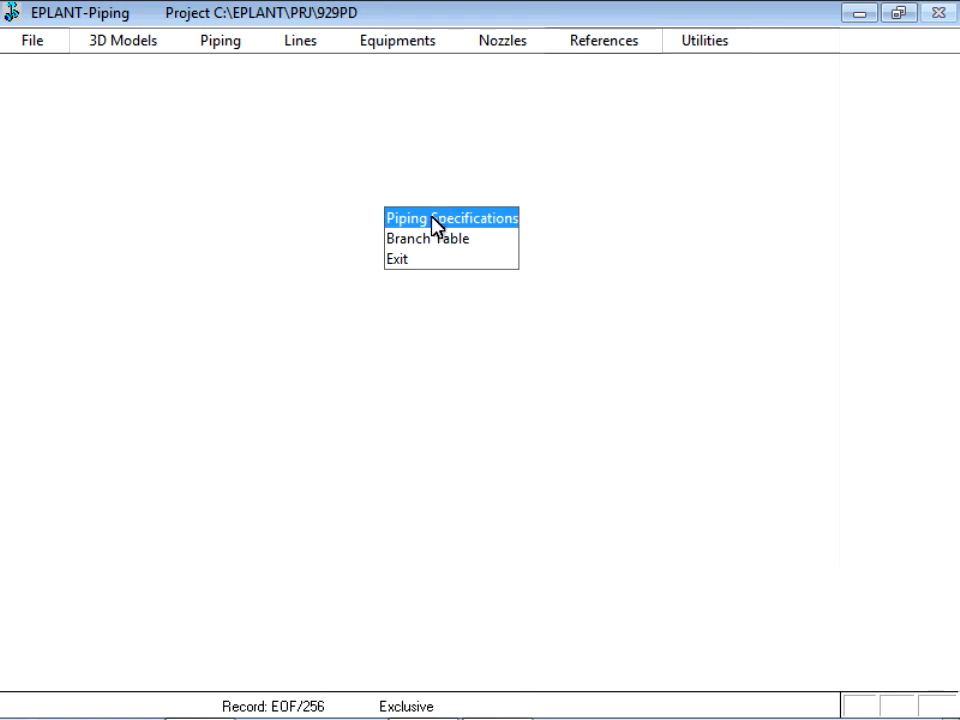
left_click(430, 218)
left_click(428, 237)
left_click(345, 129)
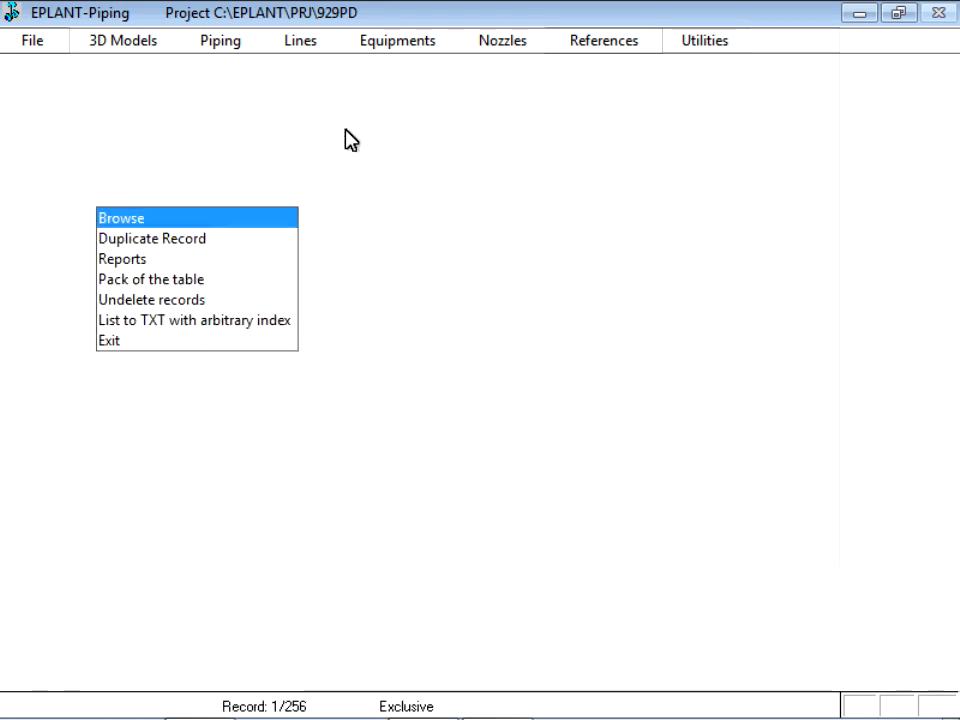
left_click(285, 220)
left_click(649, 76)
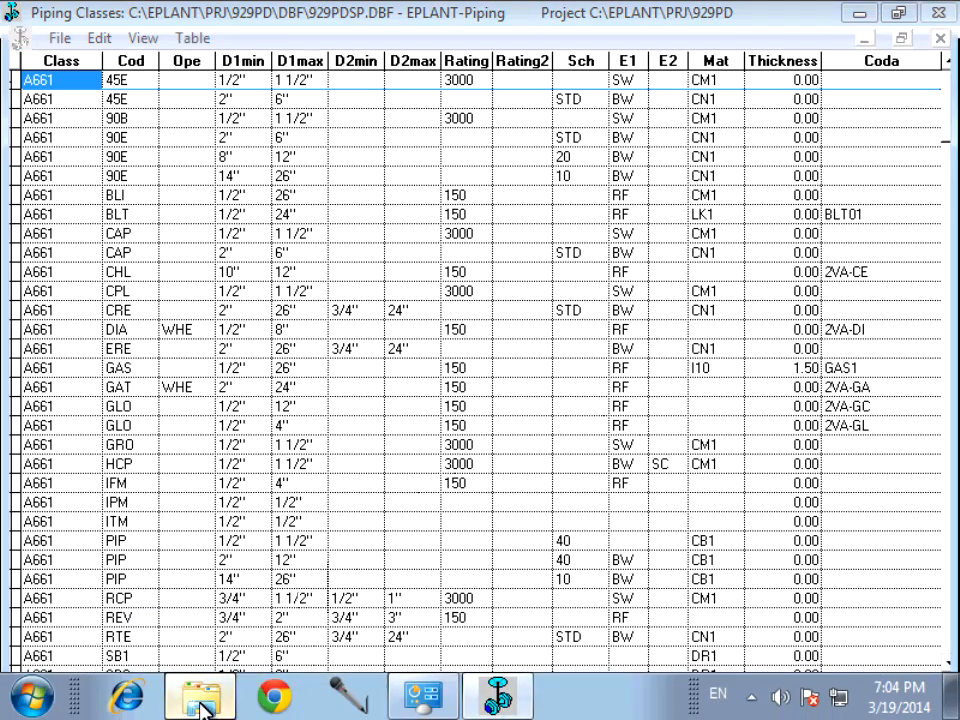
Step: Open PCLA_ERR.TXT from the 929pd folder in File Explorer and examine the BCPL missing-file error and the A661 GLO alternate-code error
left_click(205, 692)
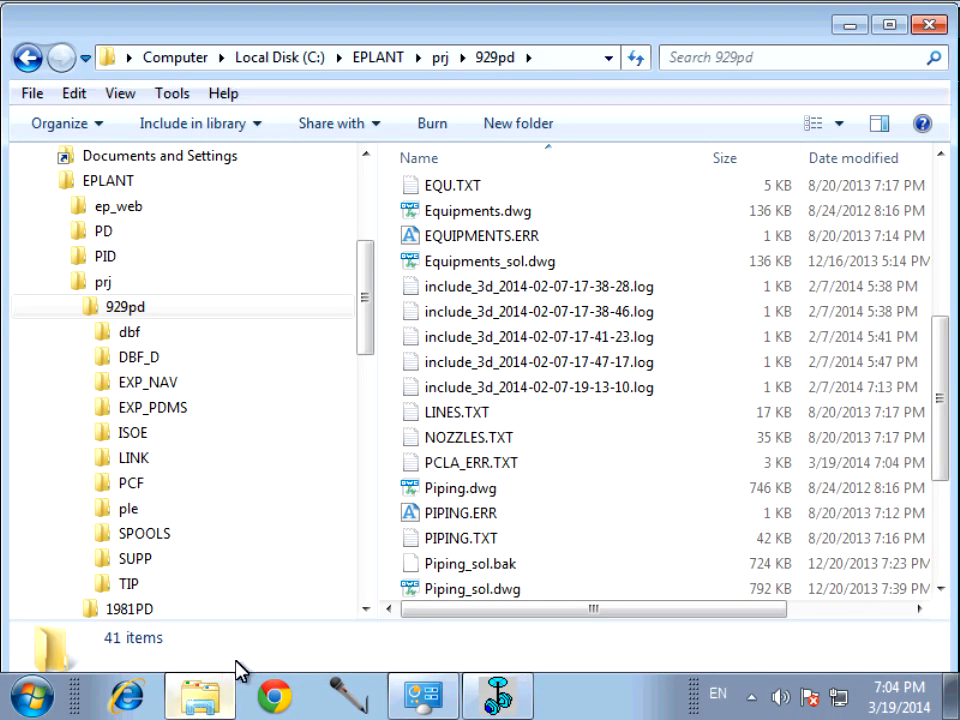
double_click(477, 464)
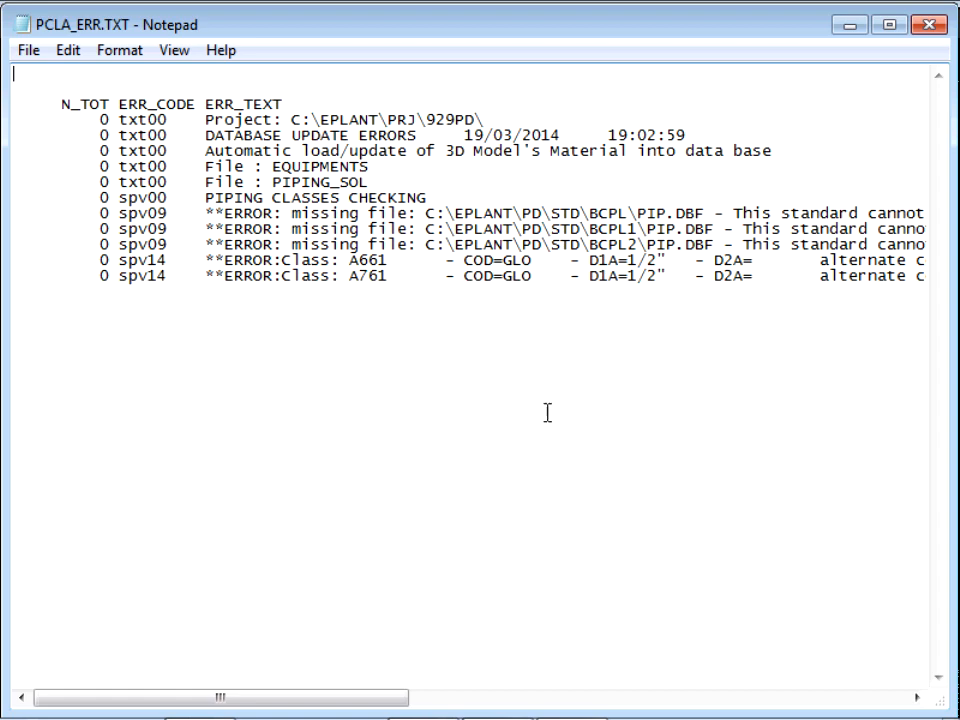
left_click_drag(362, 701, 435, 707)
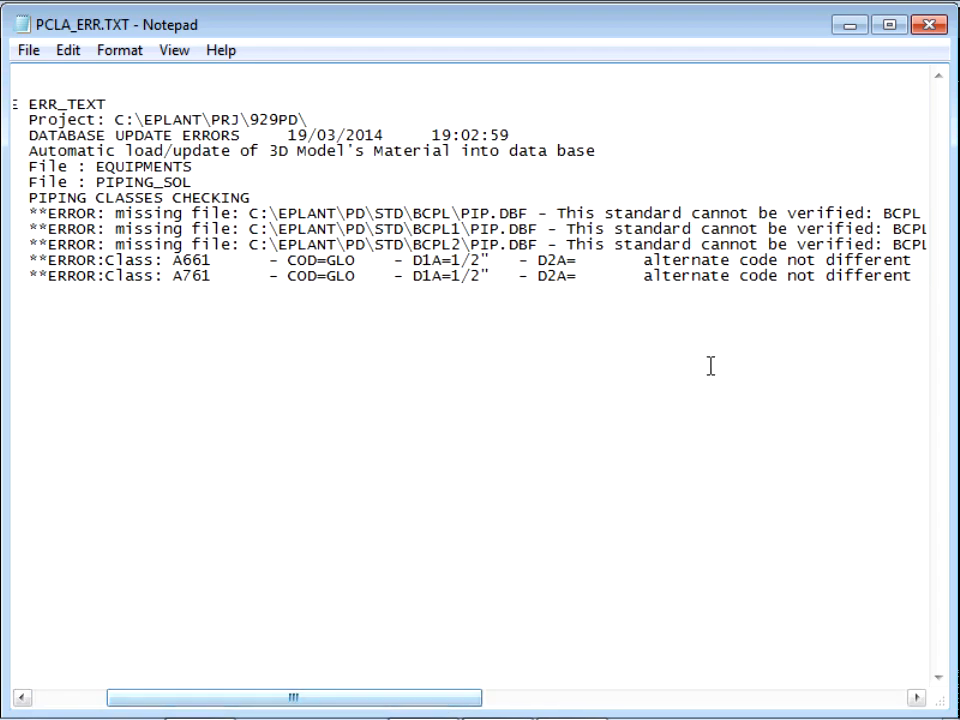
left_click_drag(414, 213, 452, 213)
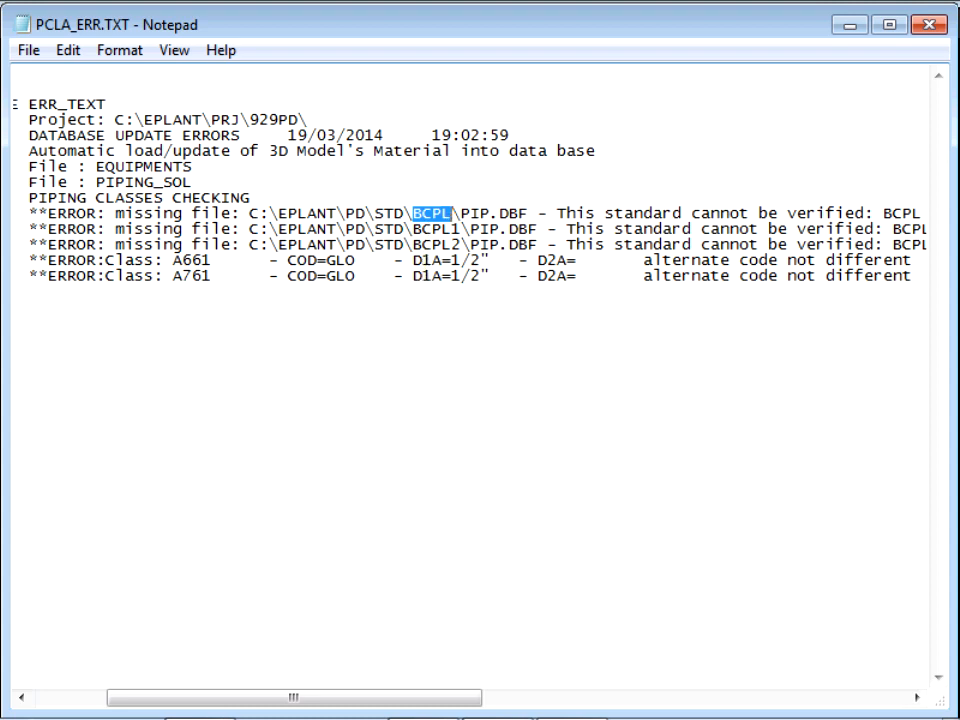
left_click_drag(634, 260, 918, 265)
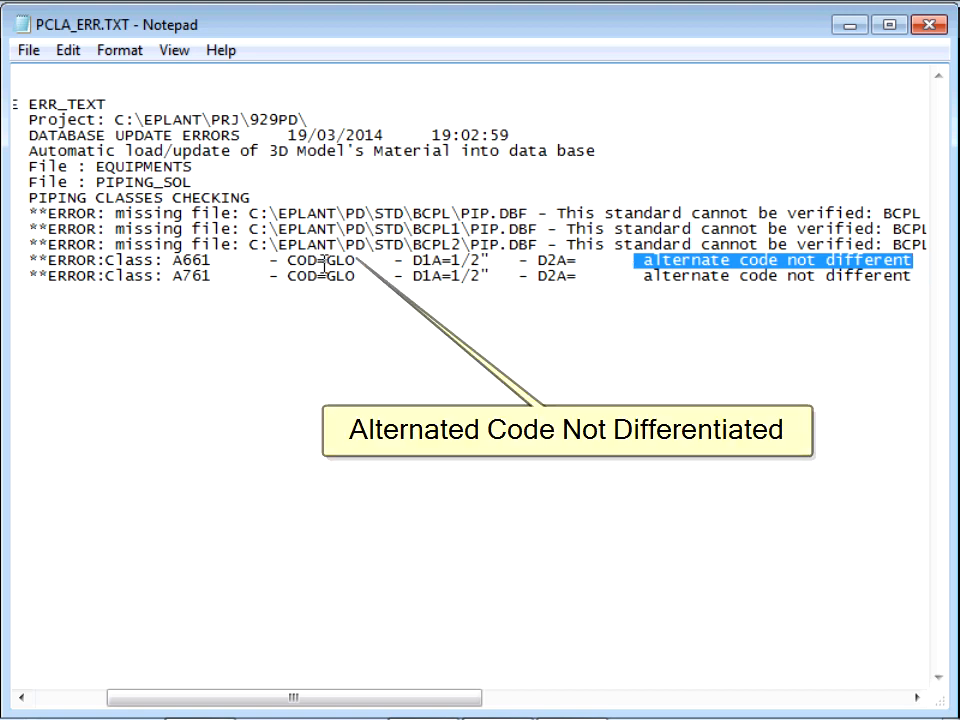
left_click_drag(324, 263, 354, 262)
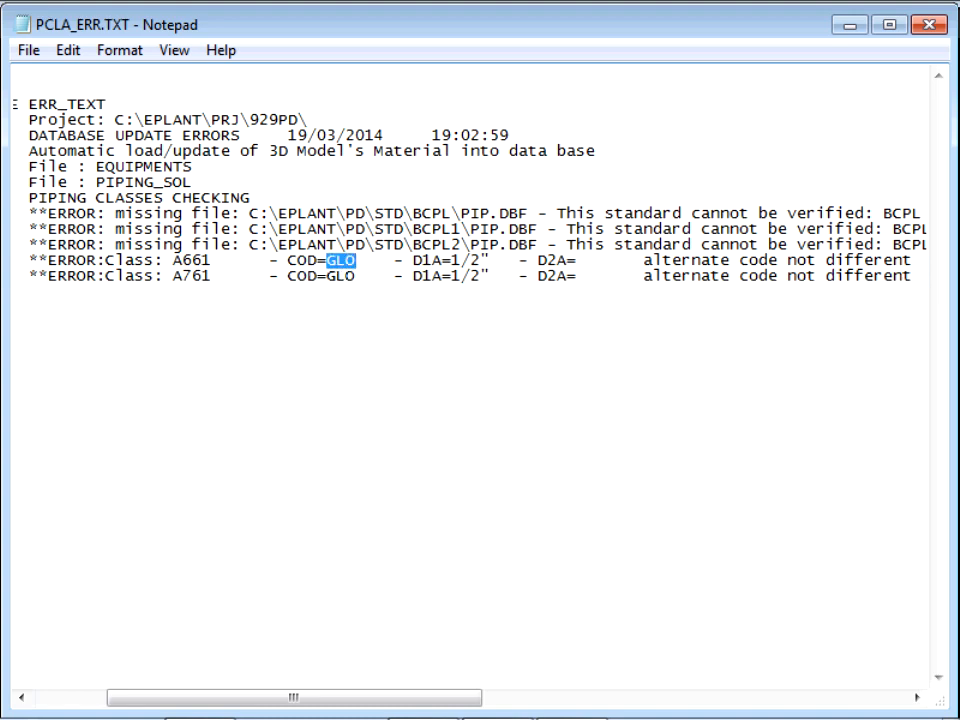
Step: Switch back to EPLANT-Piping, append 1 to the component code of the second A661 GLO row (2VA-GL), and close the table
mouse_move(514, 681)
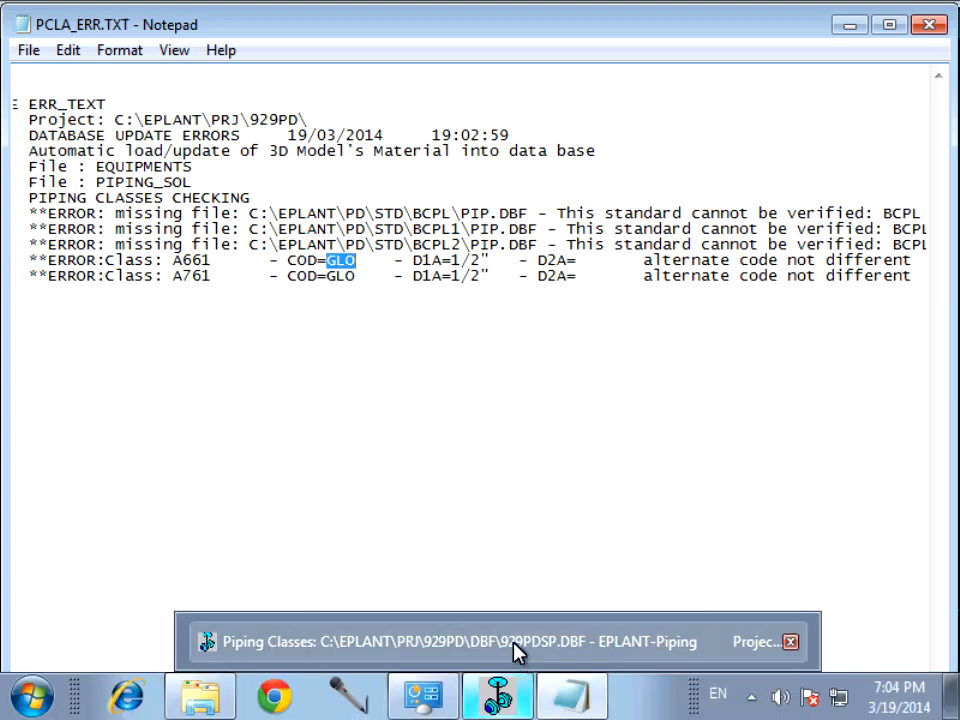
left_click(514, 648)
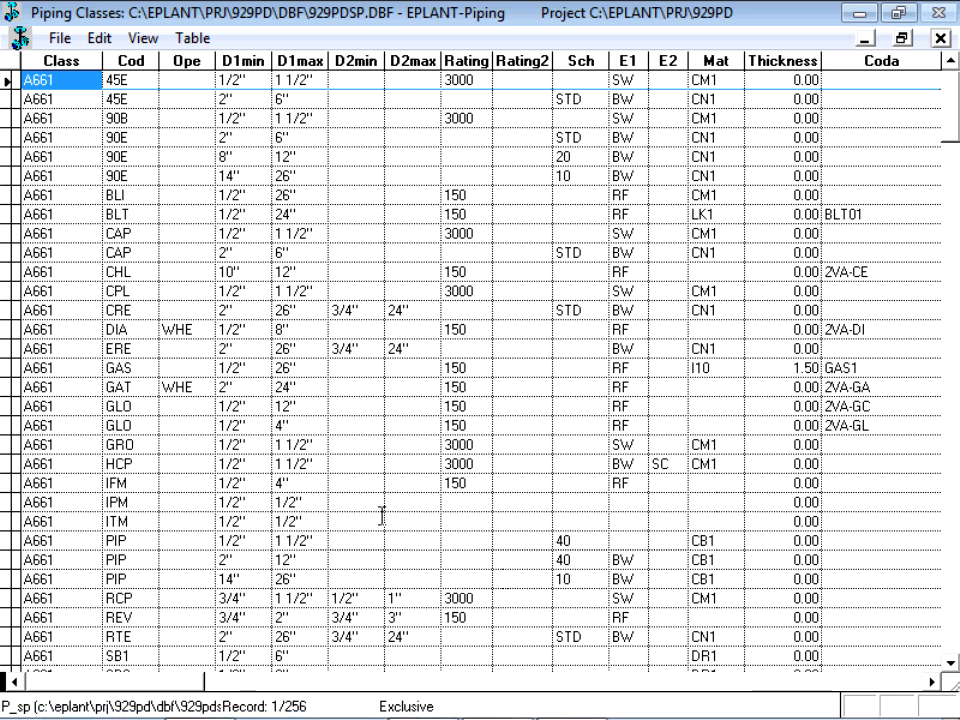
left_click(146, 405)
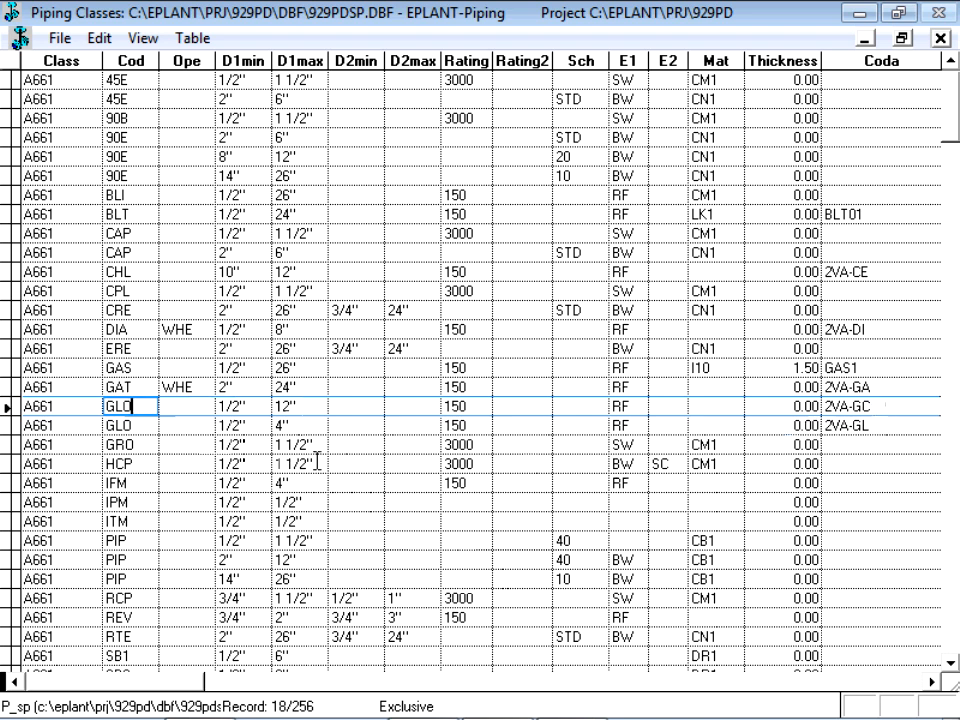
left_click(131, 425)
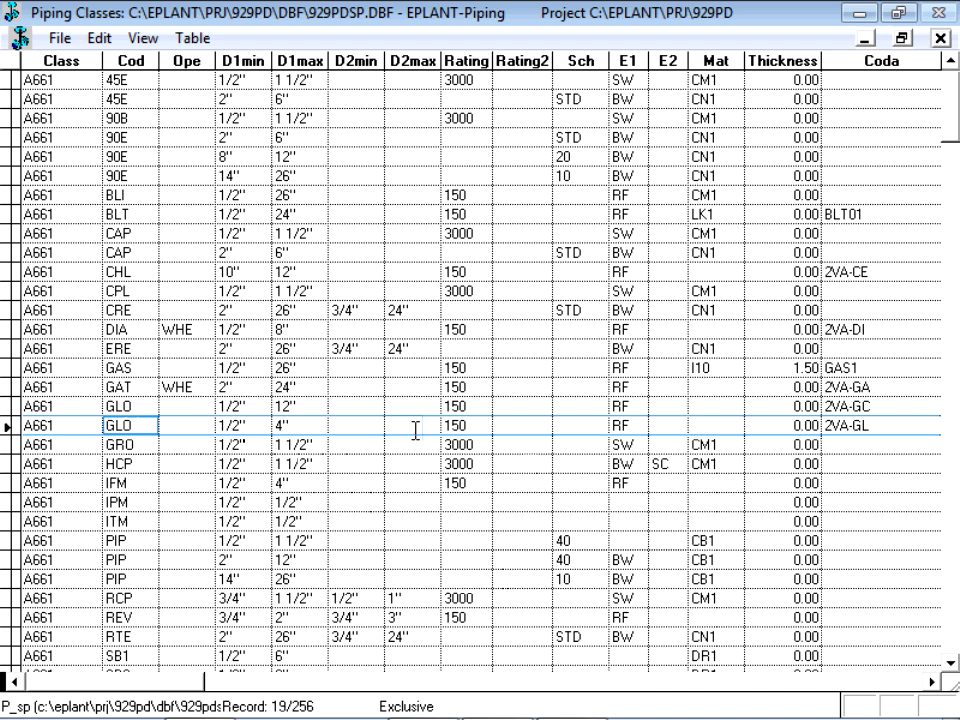
type("1")
left_click(940, 38)
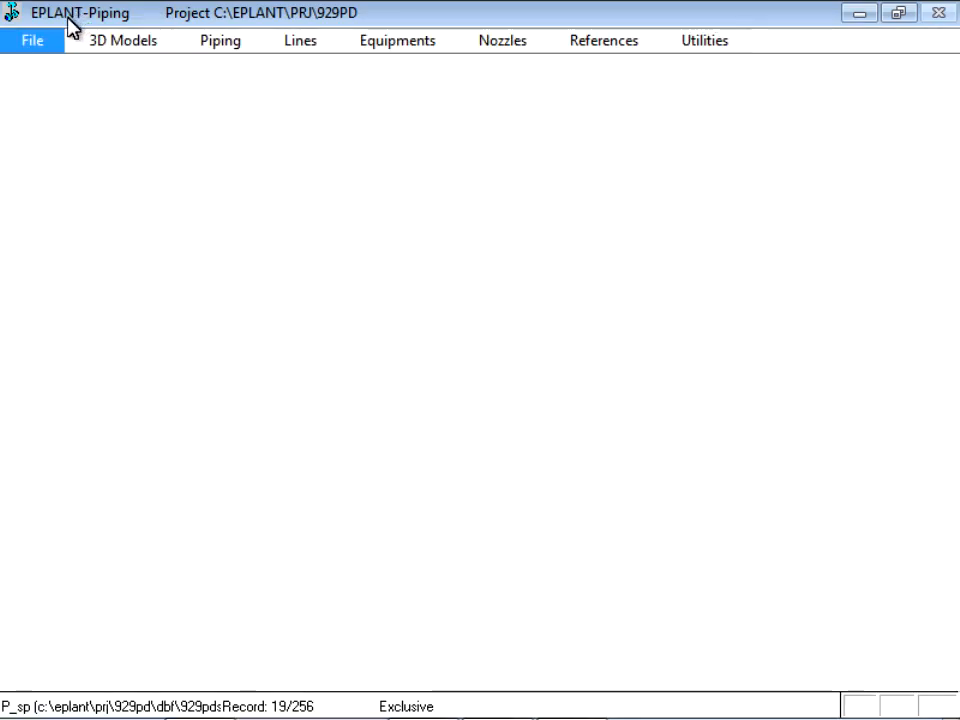
Step: Reload project 929pd from c:\eplant\prj and continue past the database update check
left_click(42, 44)
left_click(52, 65)
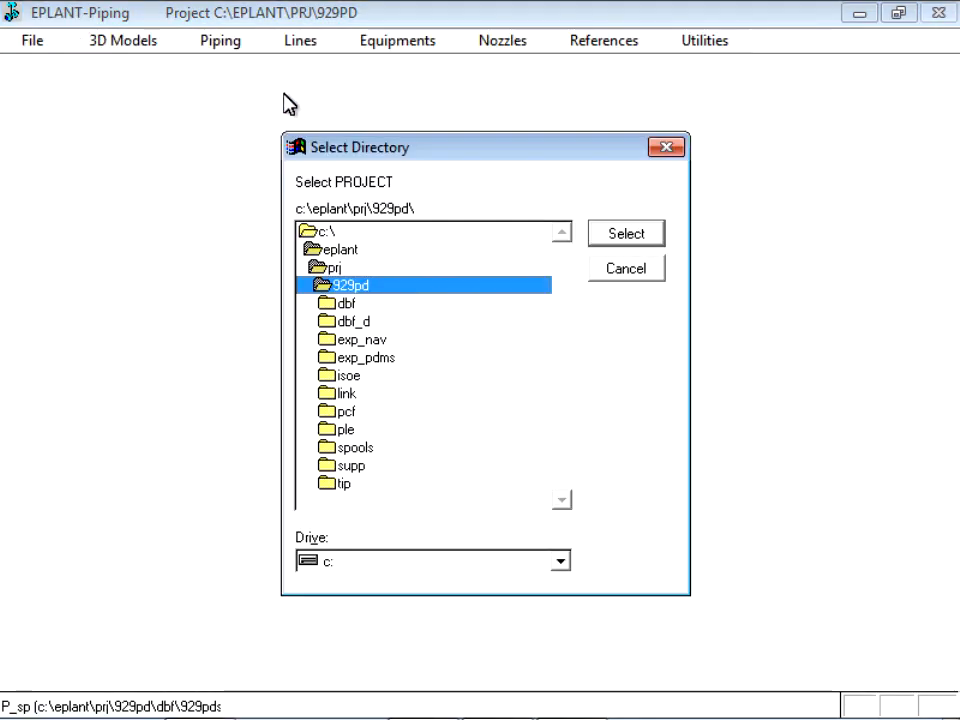
left_click(606, 238)
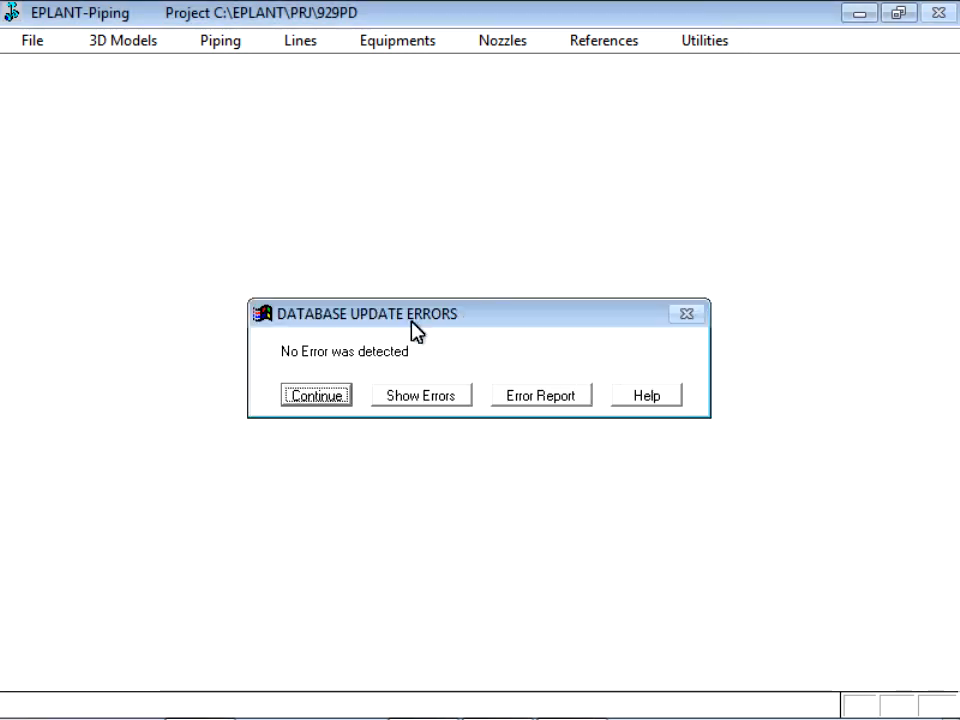
left_click(315, 396)
Step: Run the piping classes check again from the piping specification utilities, show its errors, and widen the error table to read the full messages
left_click(603, 41)
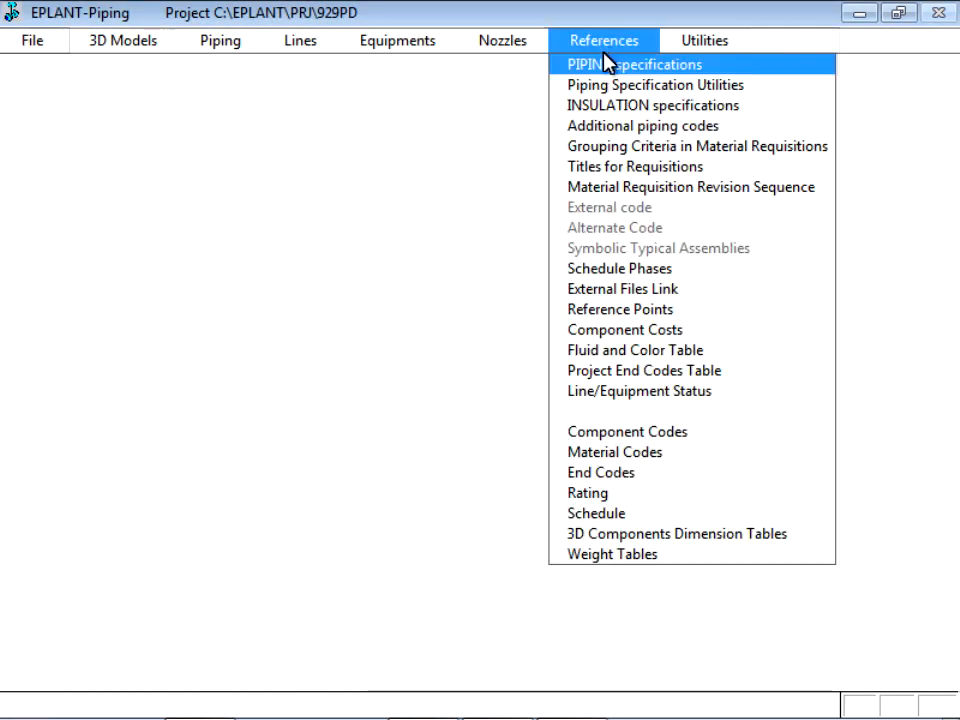
left_click(625, 86)
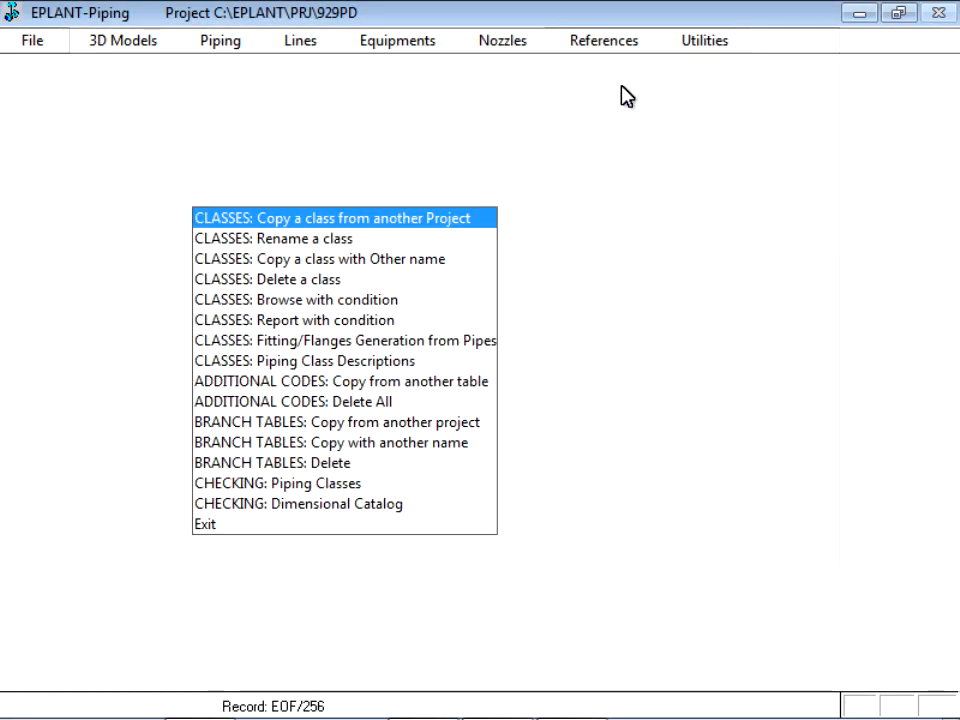
double_click(306, 491)
left_click(379, 397)
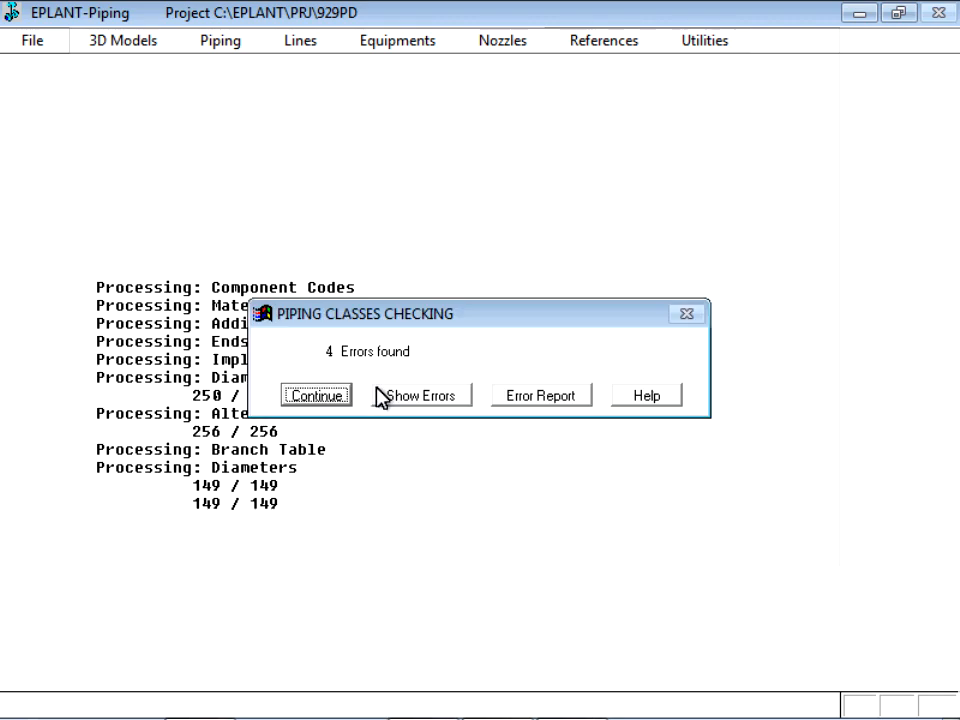
left_click(405, 396)
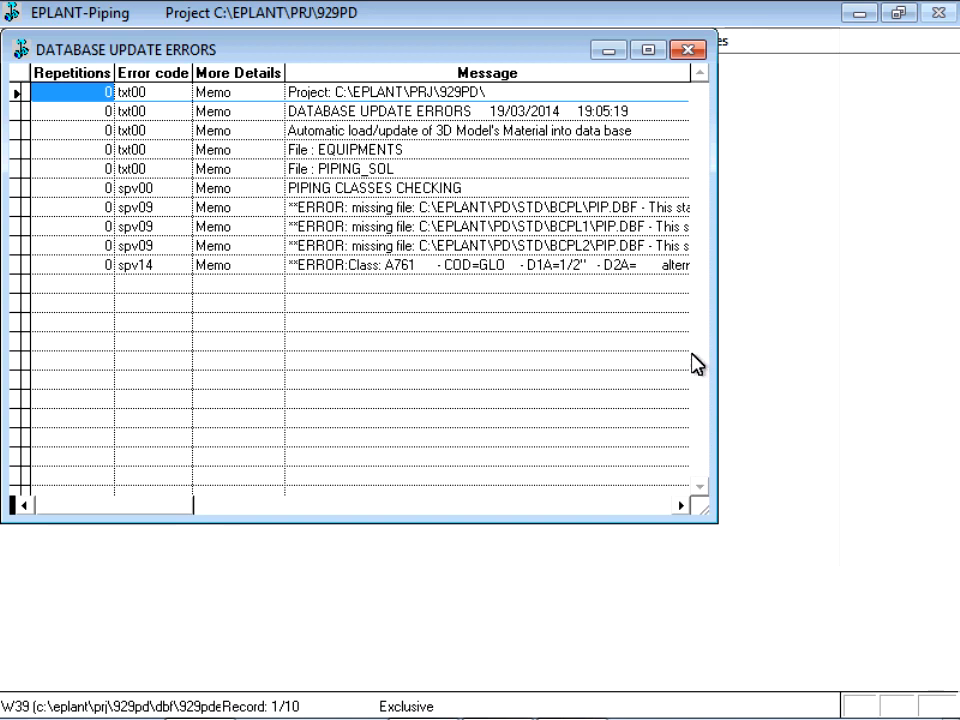
left_click_drag(716, 363, 889, 385)
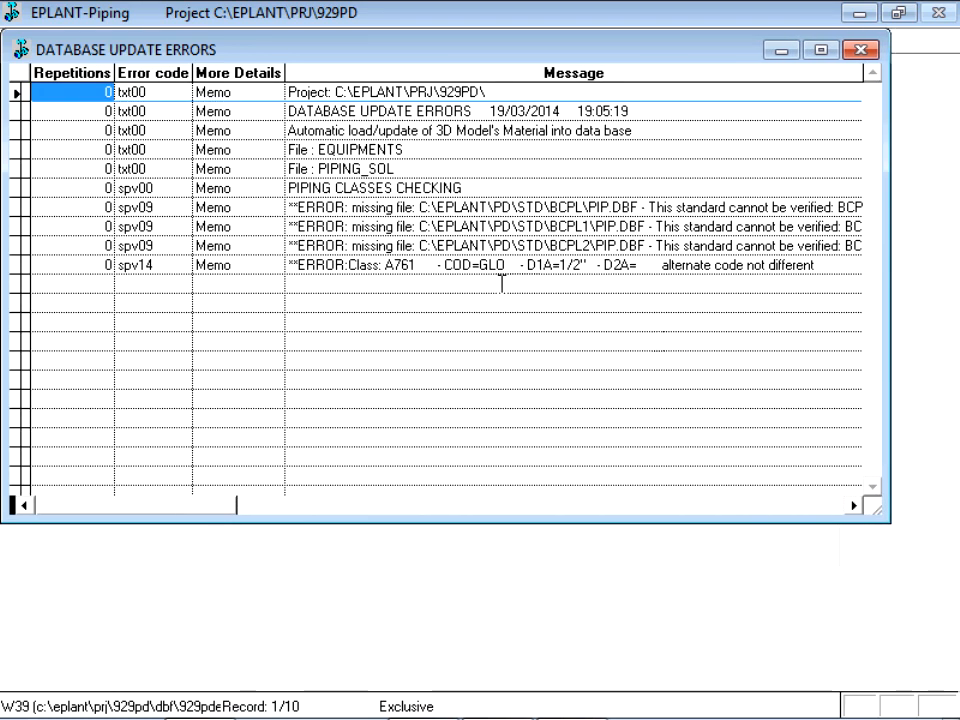